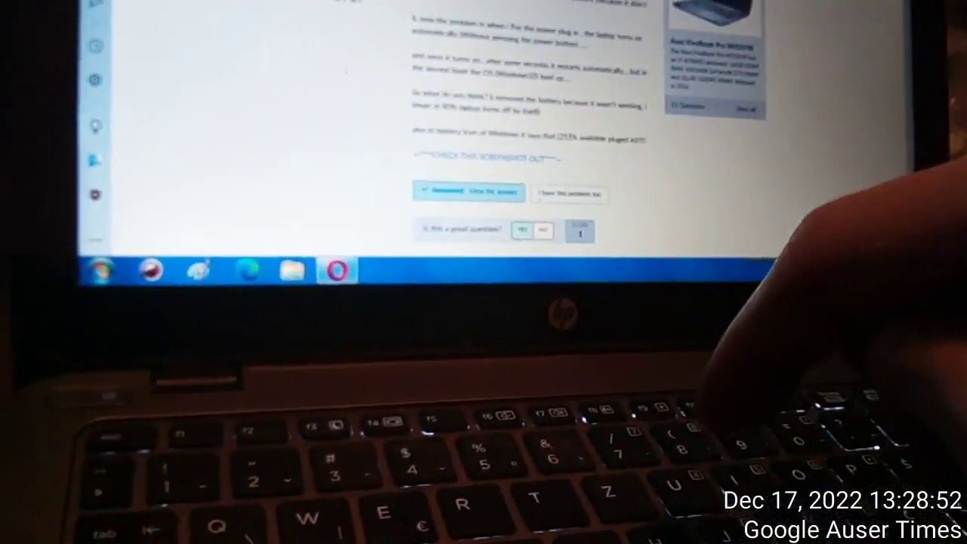
pyautogui.scroll(2, 521, 151)
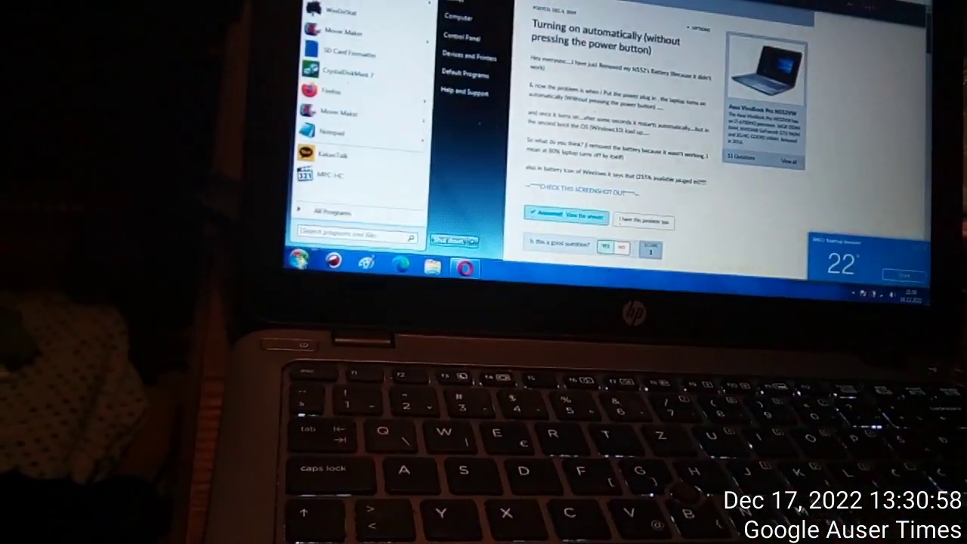
# - Dismiss the Start menu and minimise the forum browser to reveal the Windows 7 desktop
pyautogui.press('Escape')
pyautogui.press('super+d')
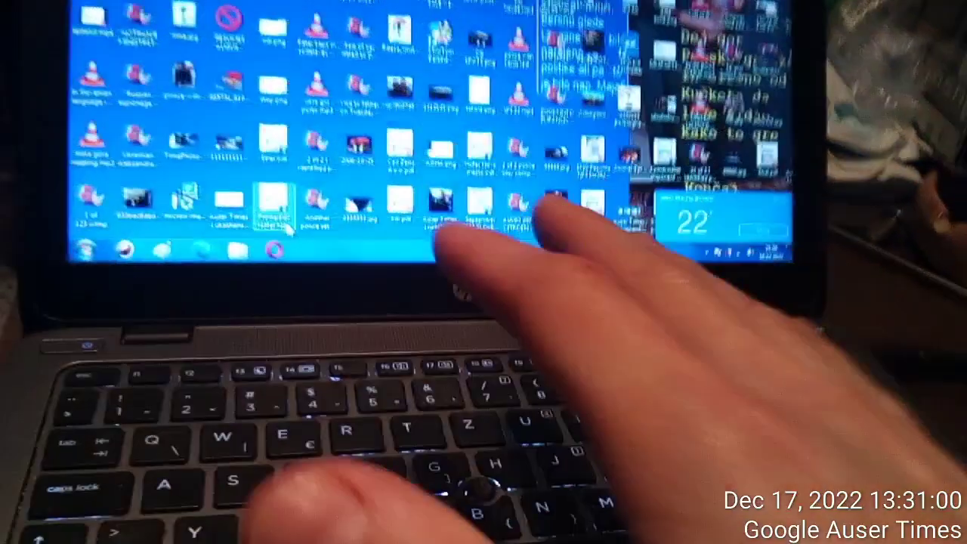